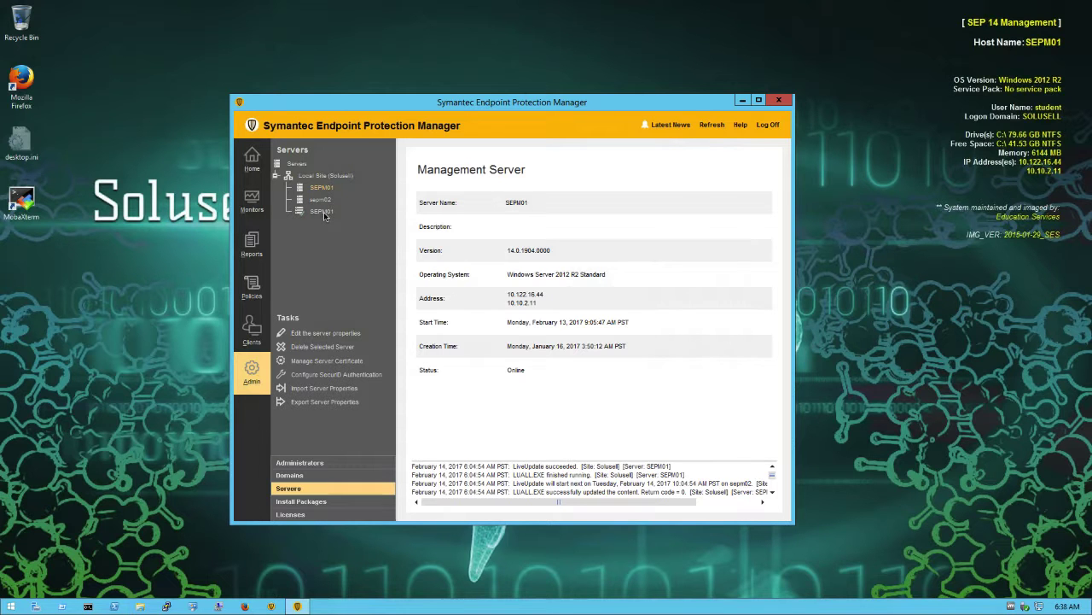
- Check the SEPM01 database server's details, and open the management server lists among the policy components
{"action": "left_click", "coordinate": [320, 212]}
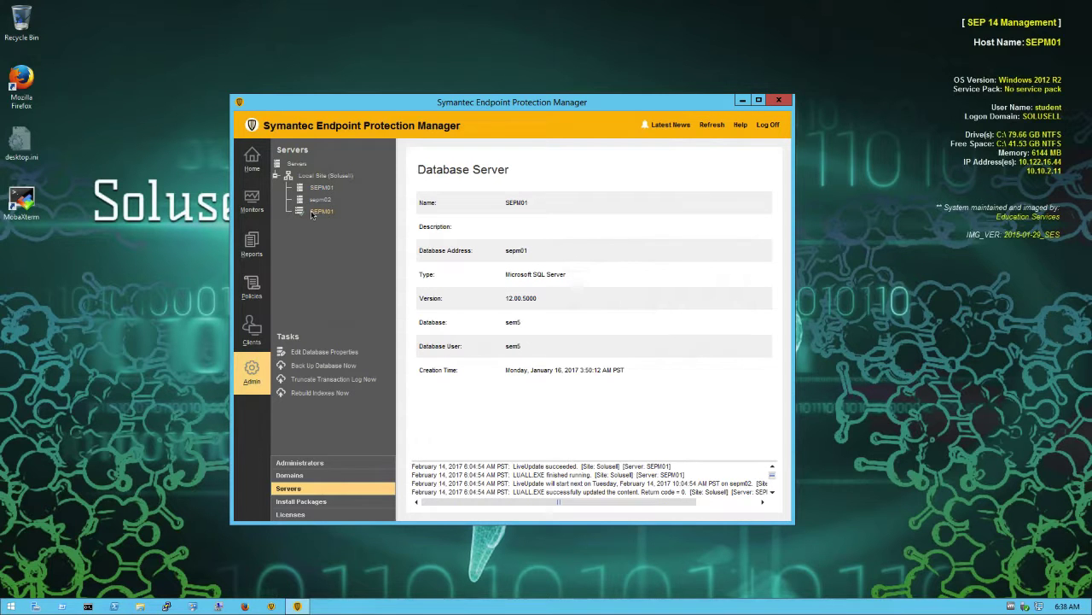
{"action": "left_click", "coordinate": [260, 248]}
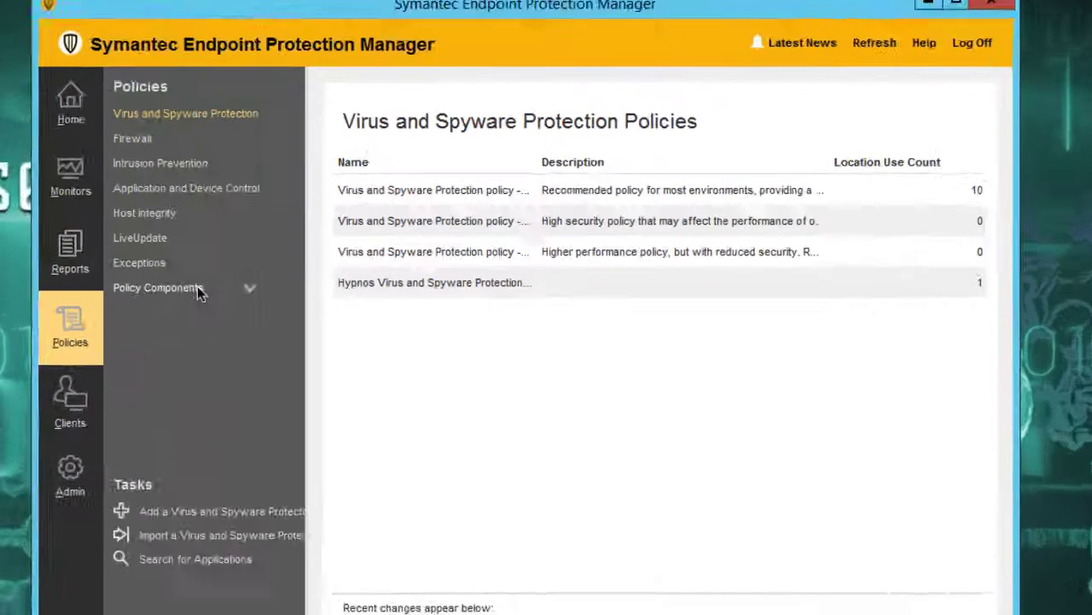
{"action": "left_click", "coordinate": [322, 266]}
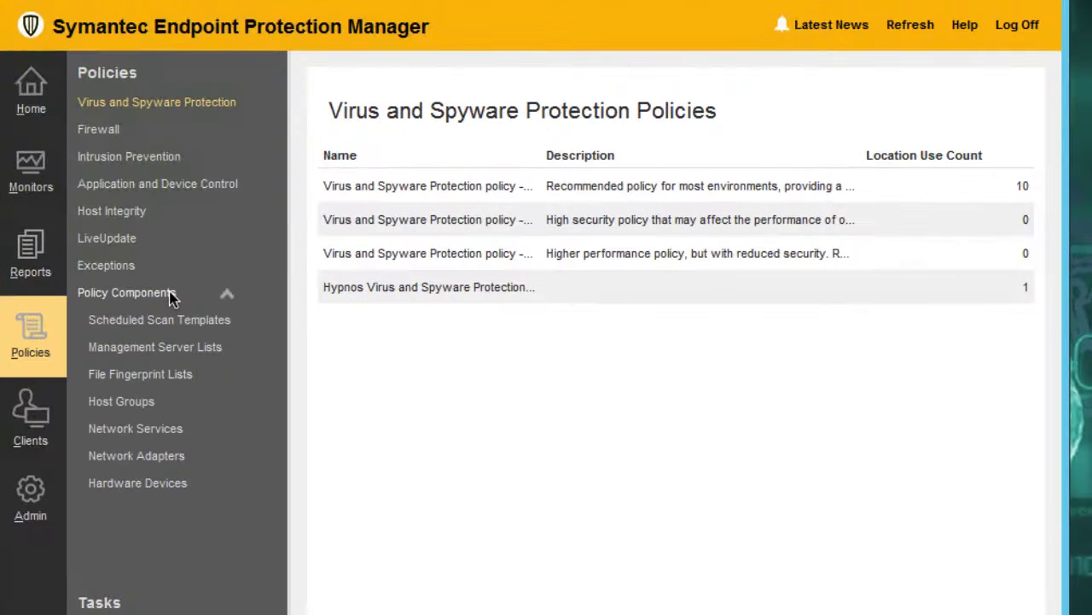
{"action": "left_click", "coordinate": [167, 346]}
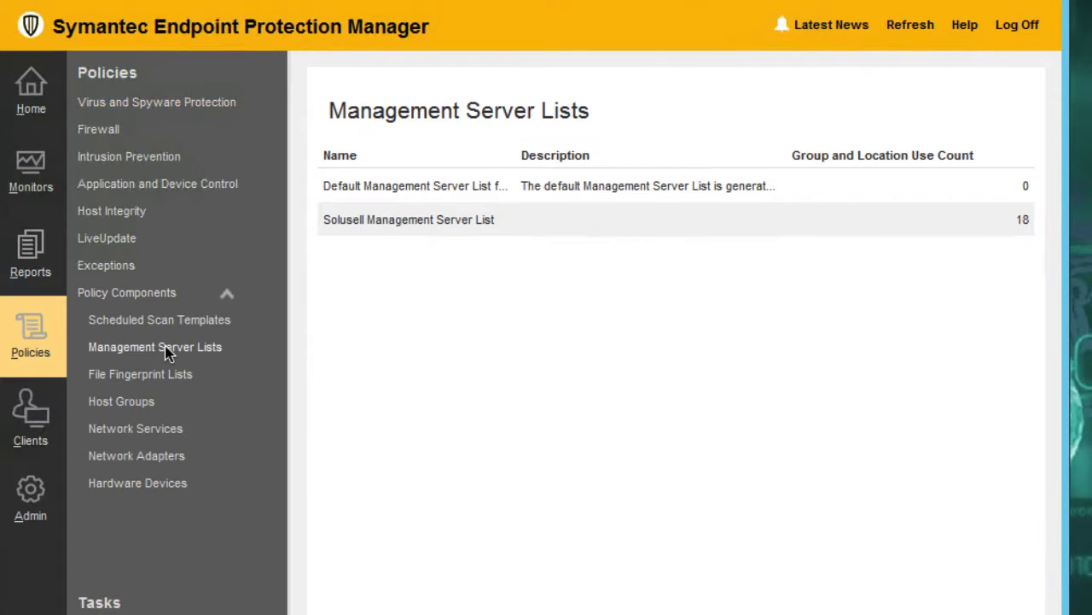
- Copy the Solusell Management Server List and paste a duplicate into the management server lists
{"action": "left_click", "coordinate": [381, 224]}
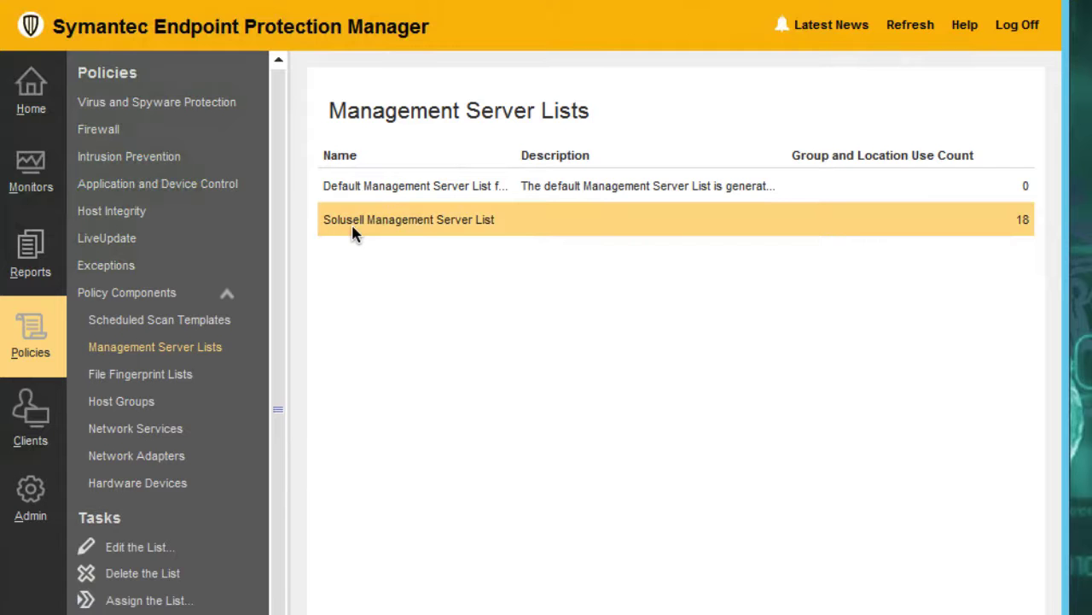
{"action": "right_click", "coordinate": [354, 234]}
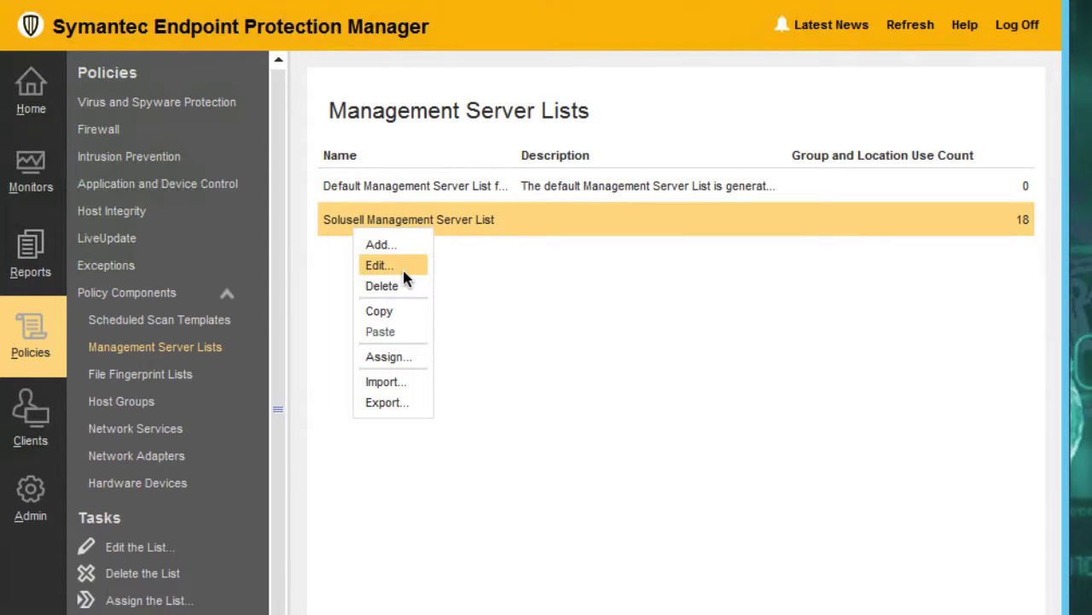
{"action": "right_click", "coordinate": [445, 297]}
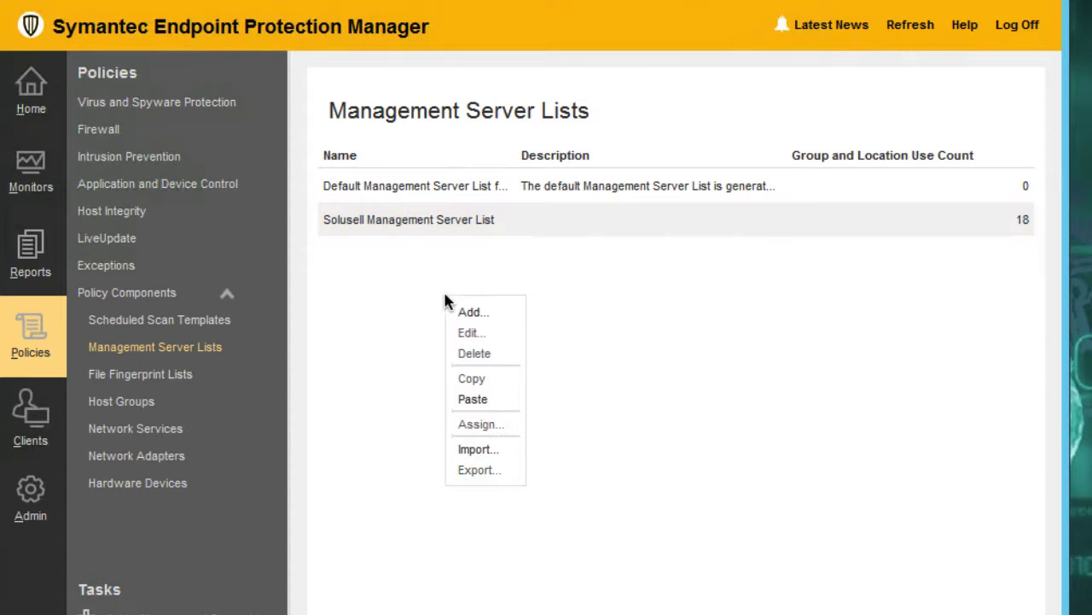
{"action": "left_click", "coordinate": [500, 397]}
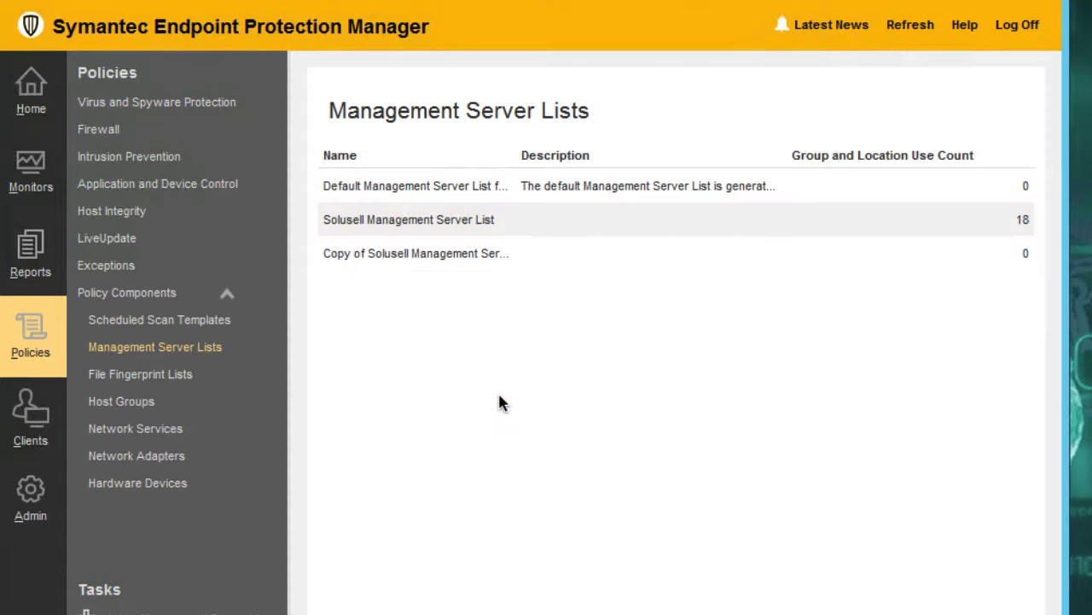
- Rename the copied management server list as New Solusell Management Server List
{"action": "double_click", "coordinate": [406, 256]}
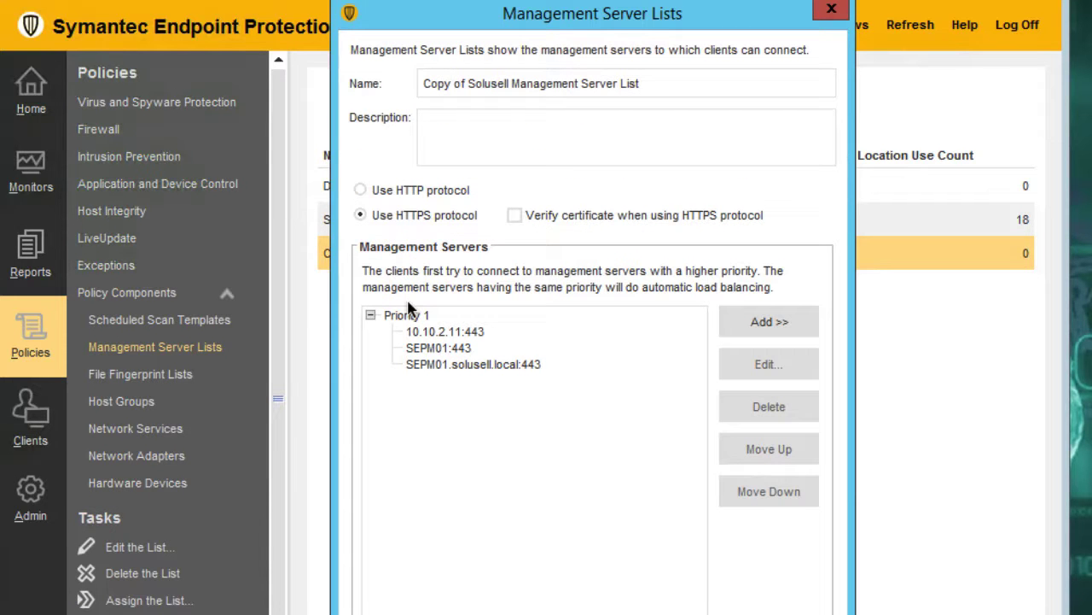
{"action": "left_click", "coordinate": [469, 83]}
{"action": "left_click", "coordinate": [413, 83], "text": "shift"}
{"action": "type", "text": "New"}
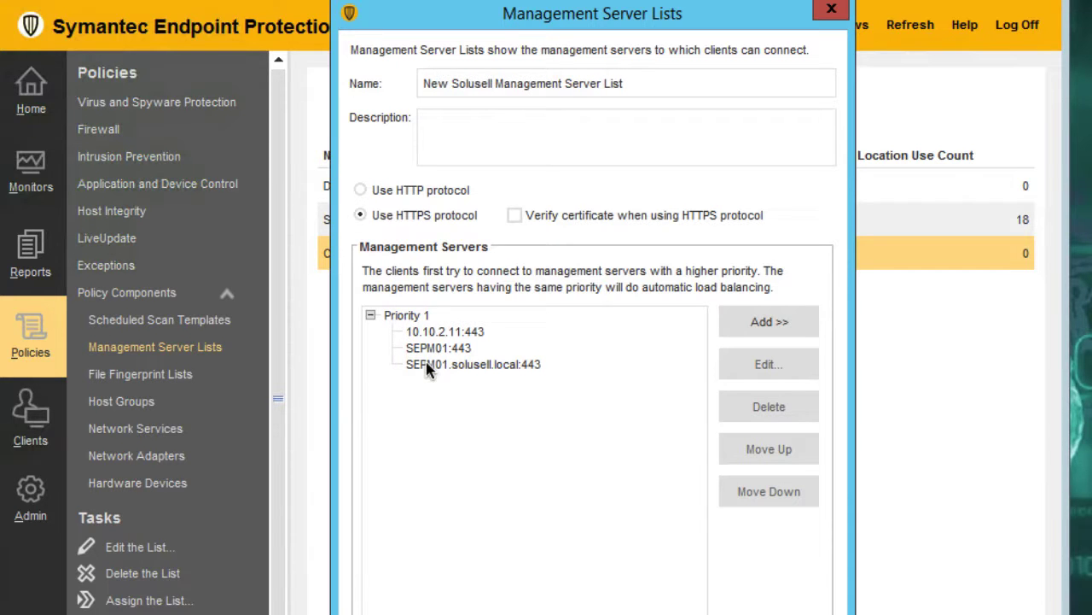
- Add a new priority to the management server list and move it above the existing priority
{"action": "left_click", "coordinate": [395, 317]}
{"action": "left_click", "coordinate": [772, 321]}
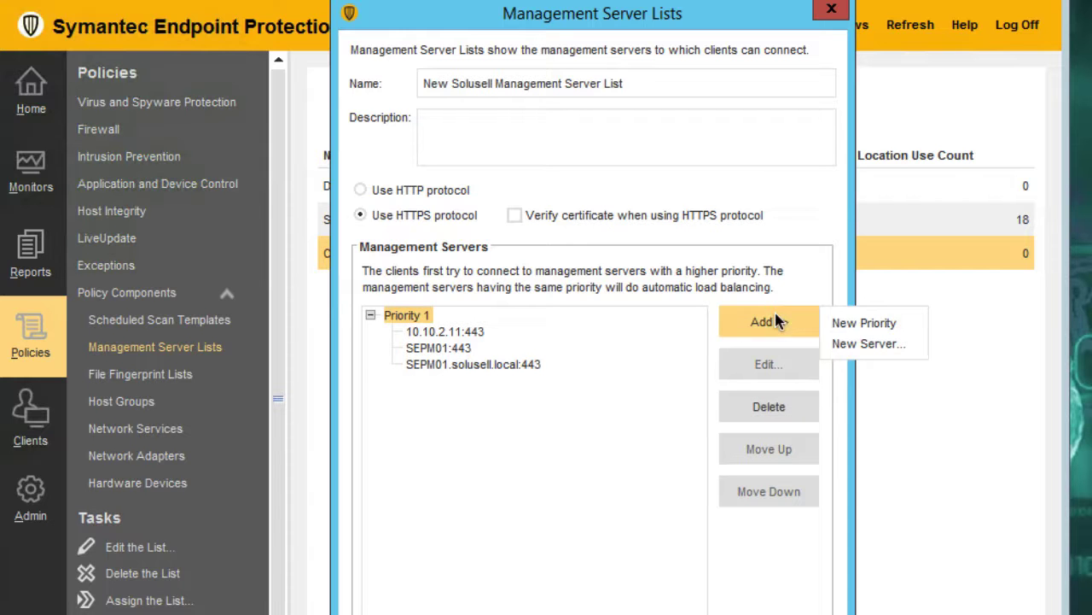
{"action": "left_click", "coordinate": [845, 329]}
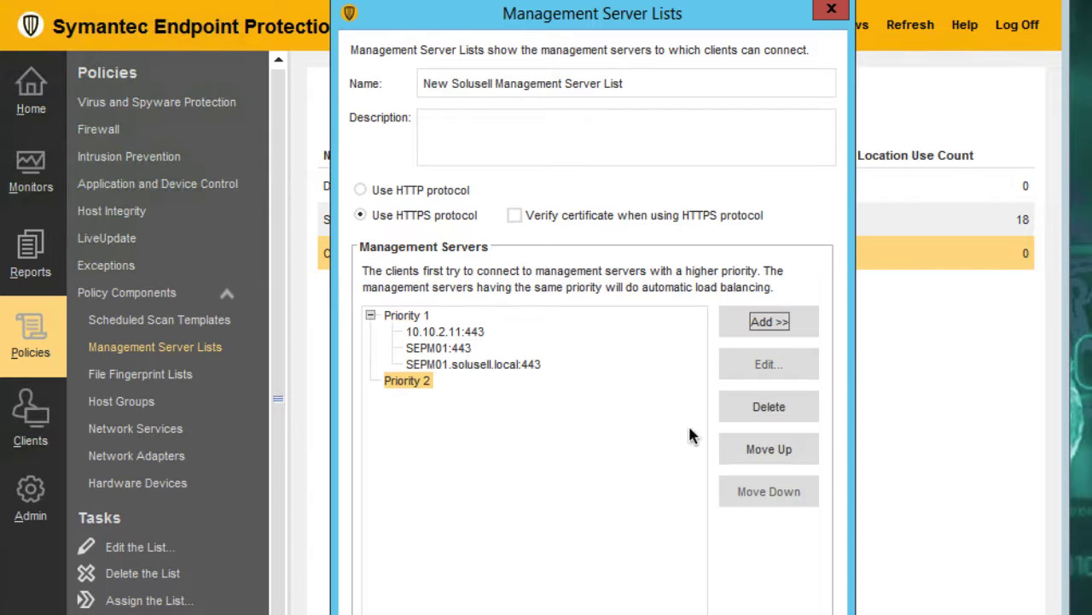
{"action": "left_click", "coordinate": [751, 452]}
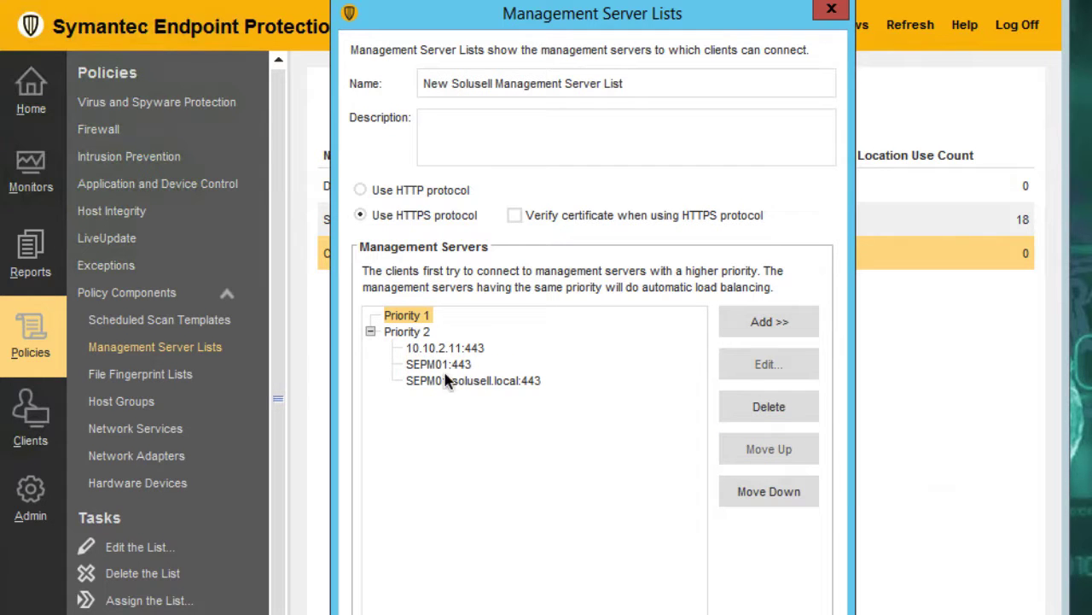
- Add the management server 10.10.2.12 to the empty Priority 1
{"action": "left_click", "coordinate": [409, 318]}
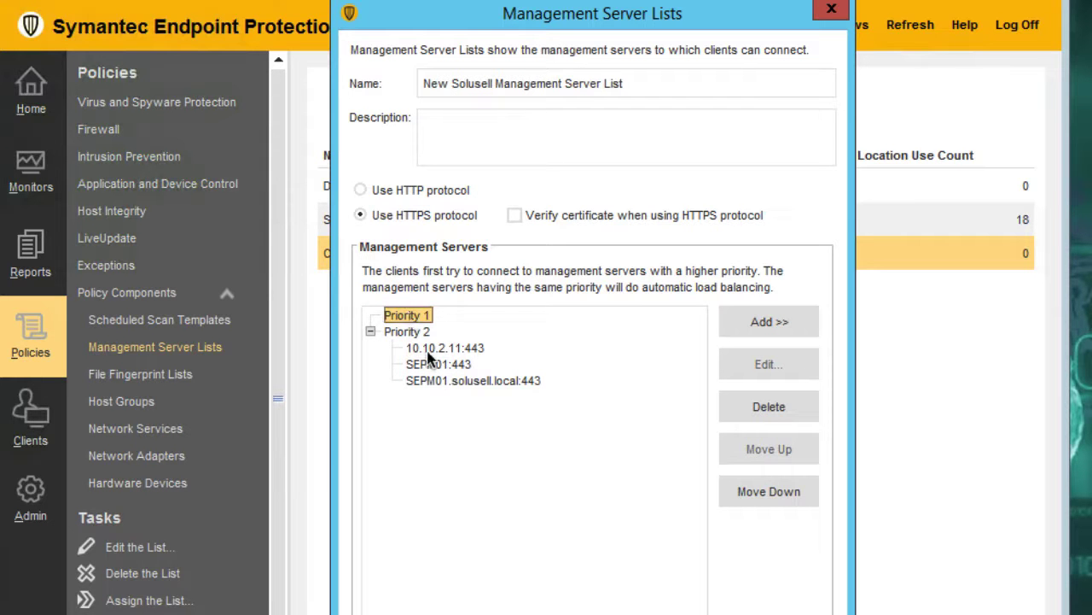
{"action": "left_click", "coordinate": [755, 327]}
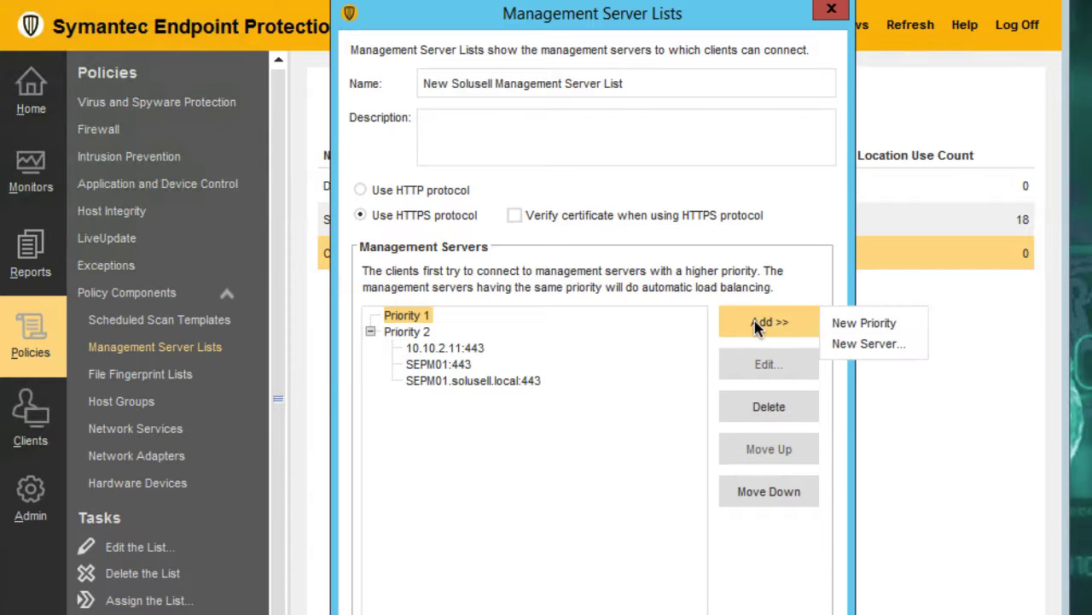
{"action": "left_click", "coordinate": [868, 345]}
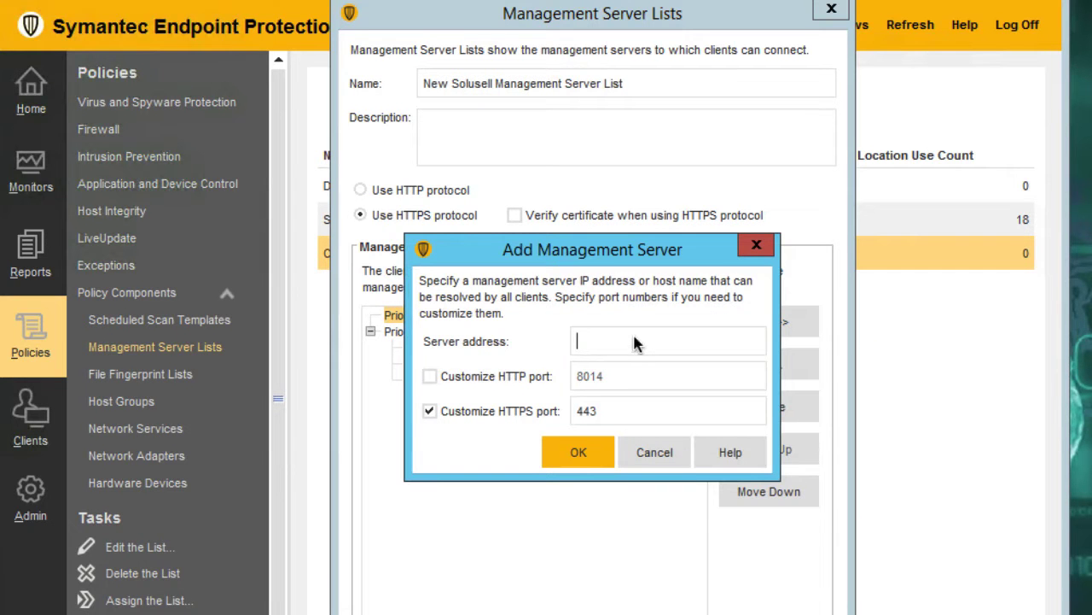
{"action": "type", "text": "10.10.2.12"}
{"action": "left_click", "coordinate": [578, 452]}
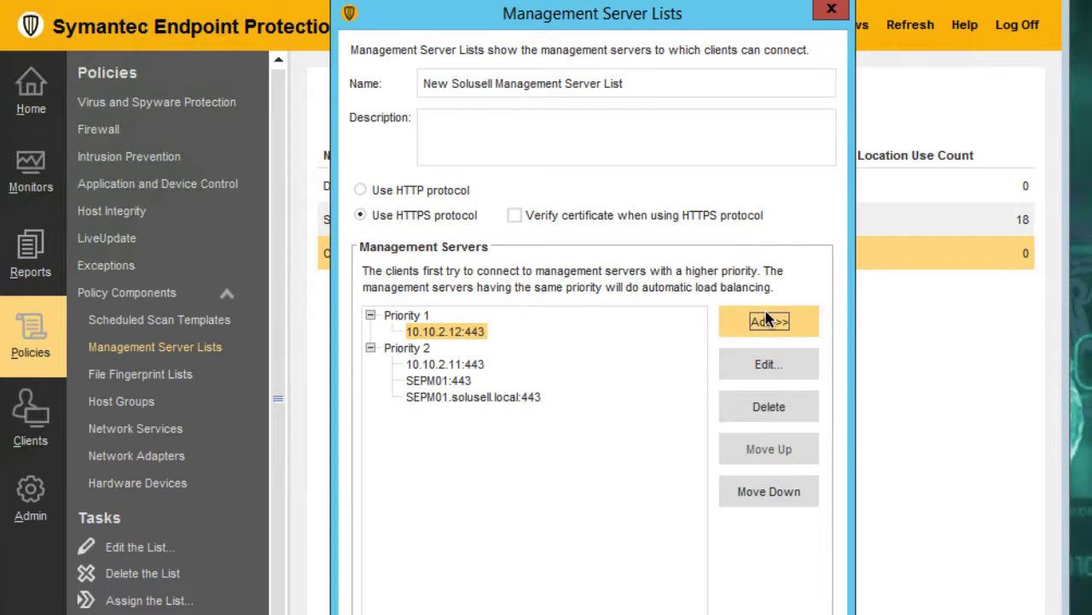
- Add the management server SEPM02.solusell.local to Priority 1 and save the list
{"action": "left_click", "coordinate": [766, 320]}
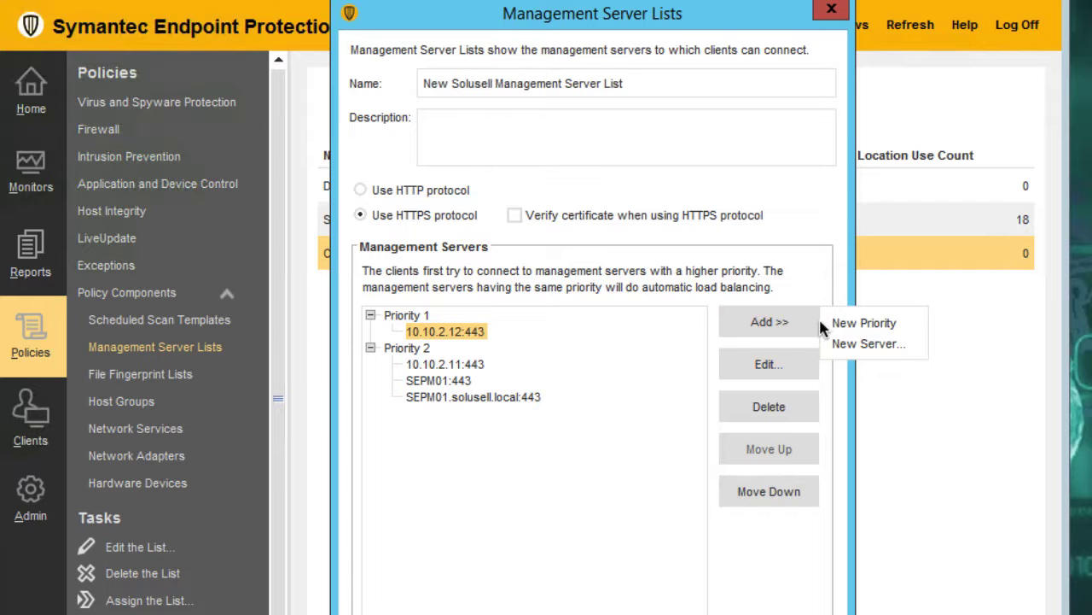
{"action": "left_click", "coordinate": [868, 343]}
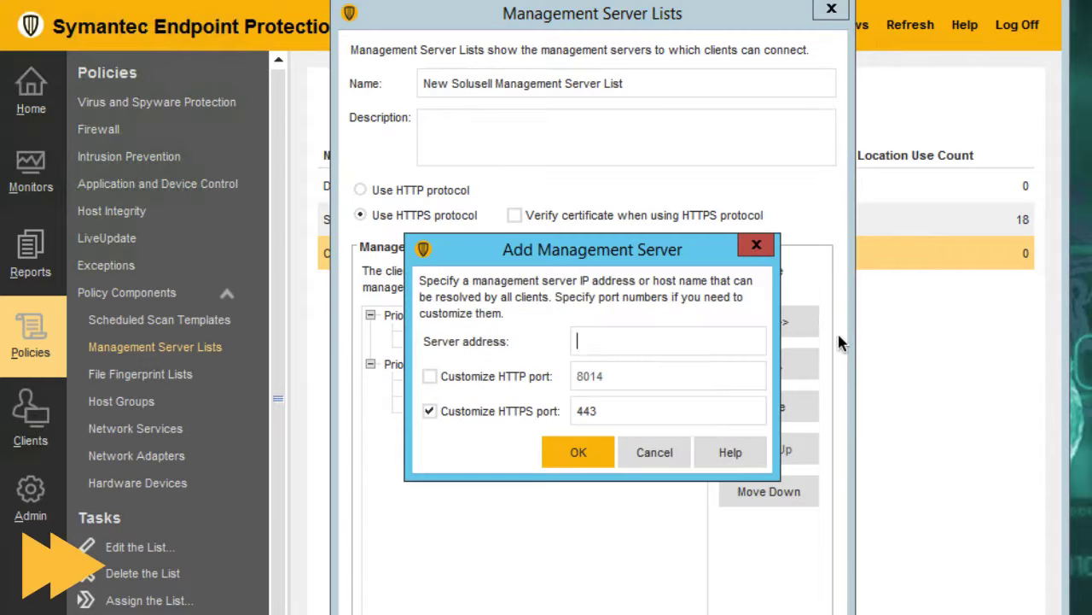
{"action": "type", "text": "SEPM02.solusell.local"}
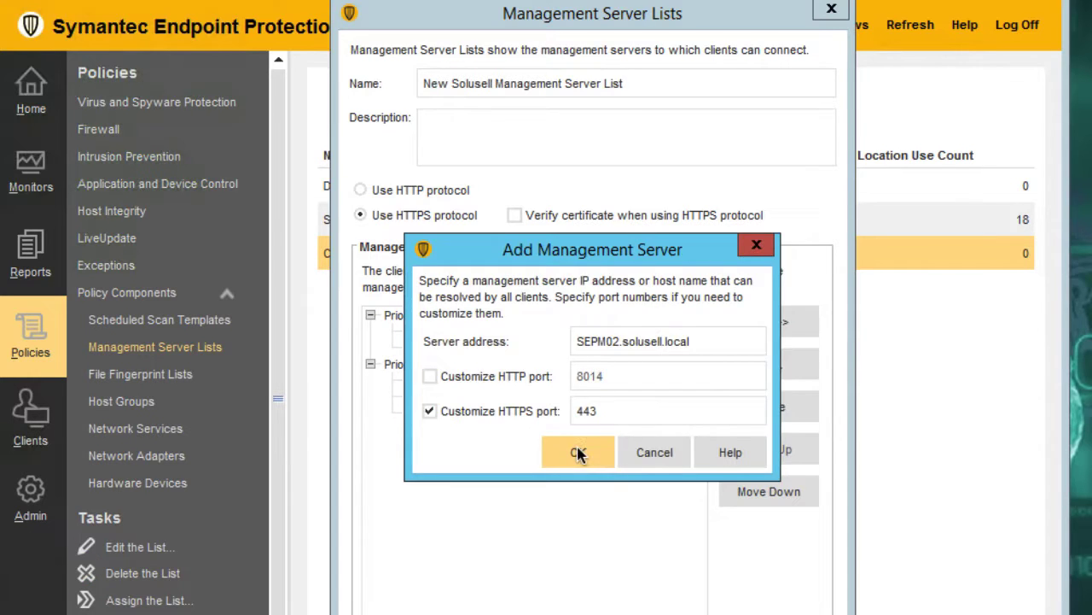
{"action": "left_click", "coordinate": [579, 452]}
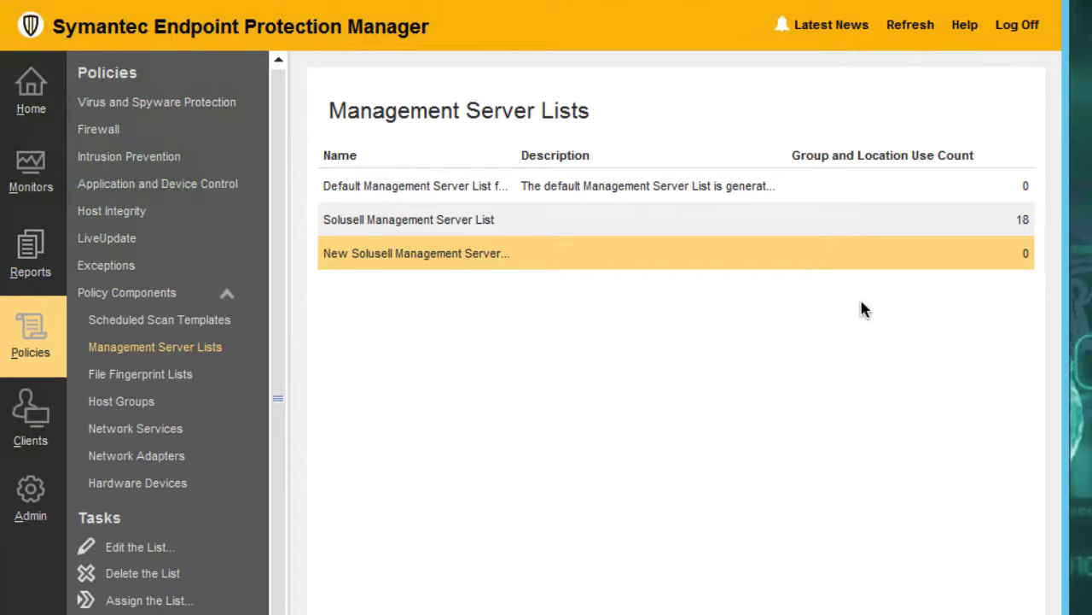
- Assign the New Solusell Management Server List to the Default Group in its communications settings
{"action": "left_click", "coordinate": [1028, 262]}
{"action": "left_click", "coordinate": [12, 427]}
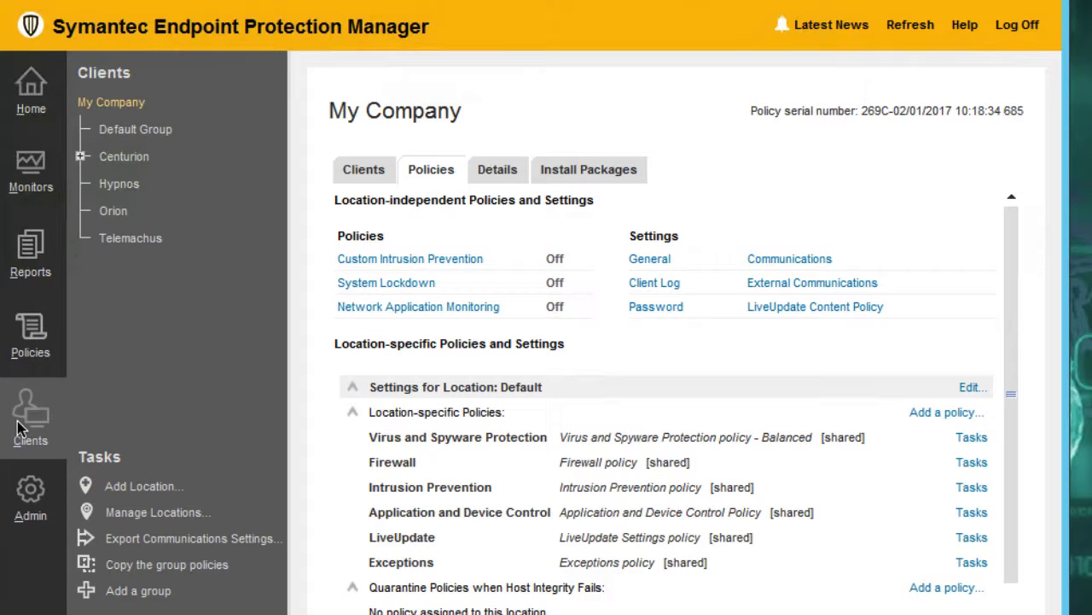
{"action": "left_click", "coordinate": [145, 129]}
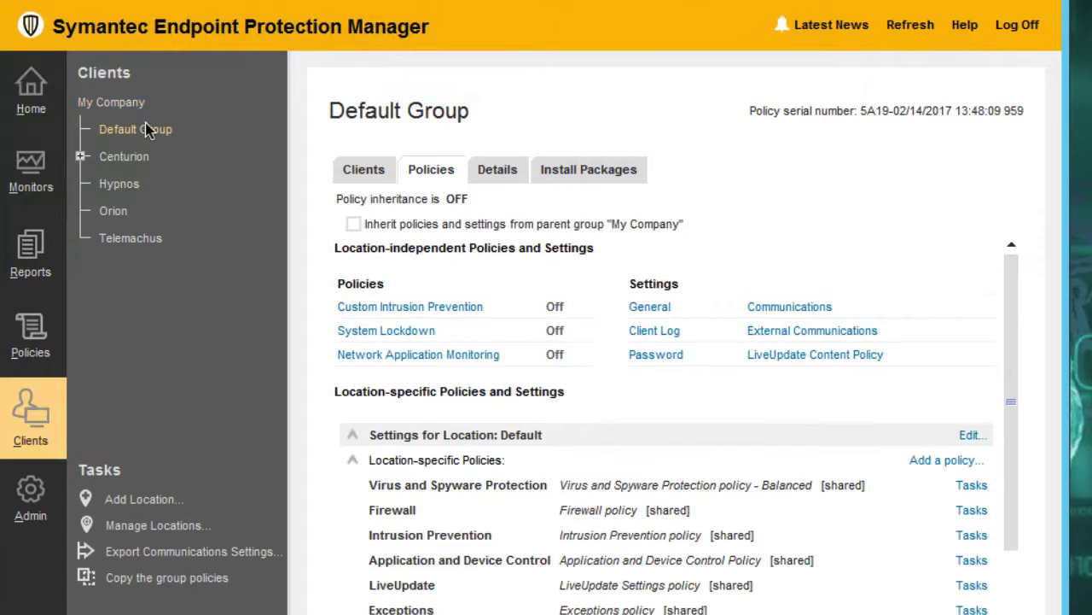
{"action": "left_click", "coordinate": [779, 309]}
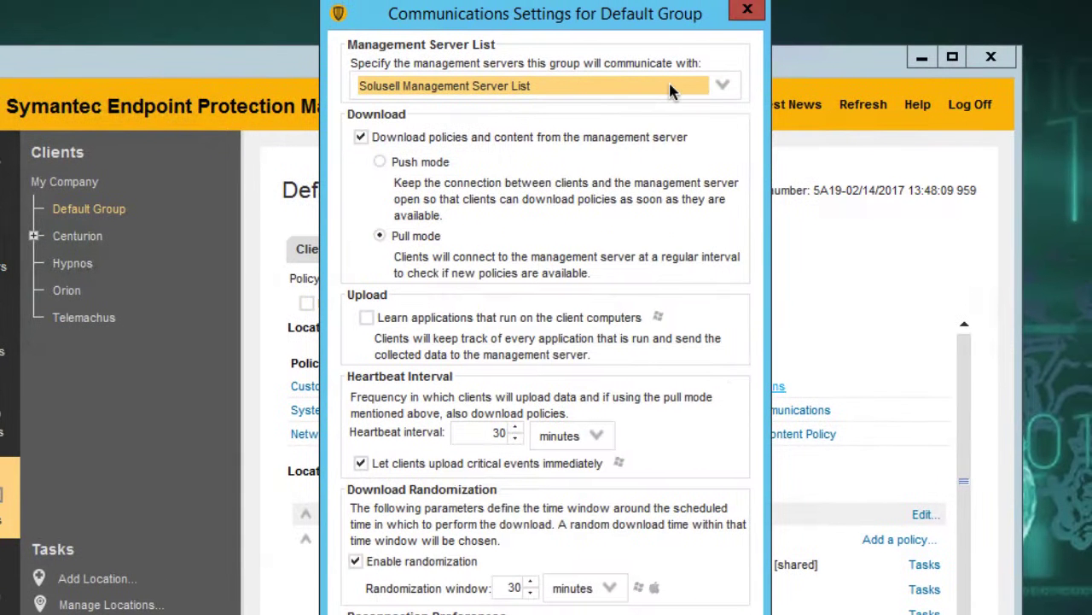
{"action": "left_click", "coordinate": [670, 90]}
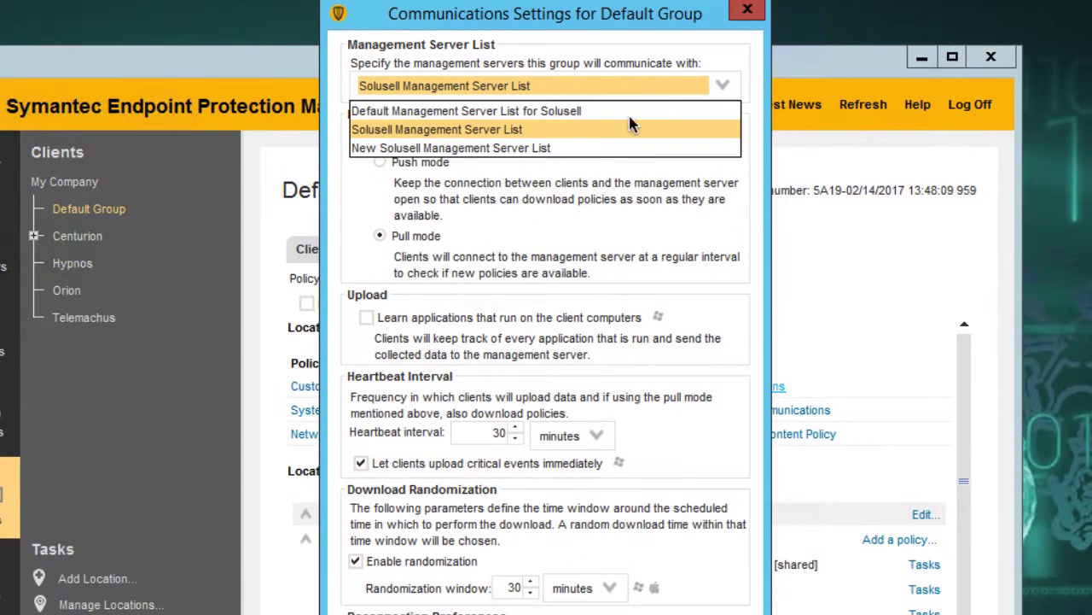
{"action": "left_click", "coordinate": [576, 149]}
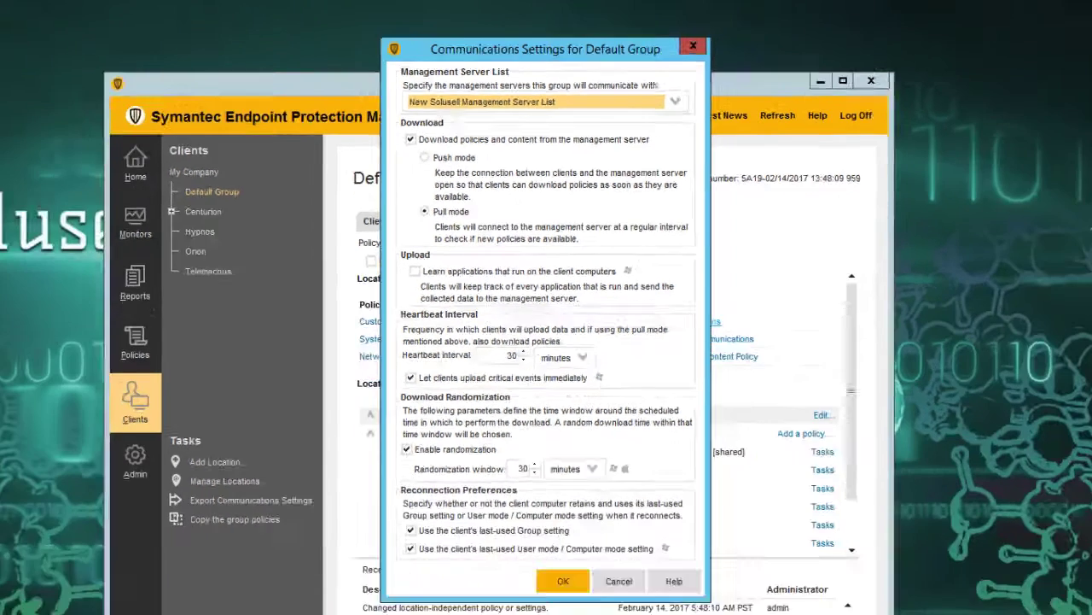
{"action": "left_click", "coordinate": [540, 448]}
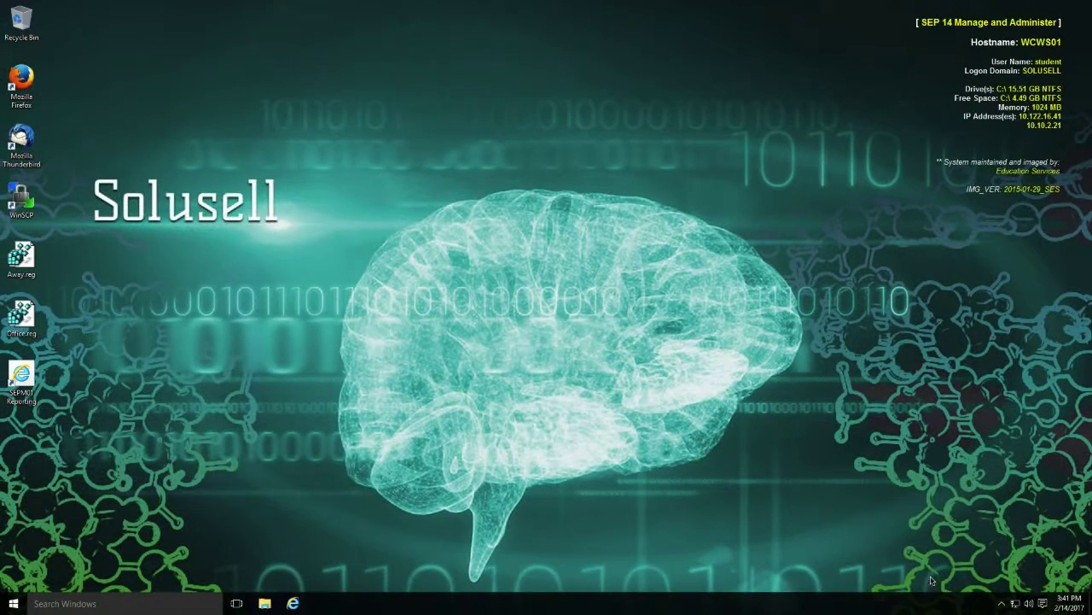
- Open the Symantec Endpoint Protection client on WCWS01 and view its troubleshooting information
{"action": "left_click", "coordinate": [1001, 603]}
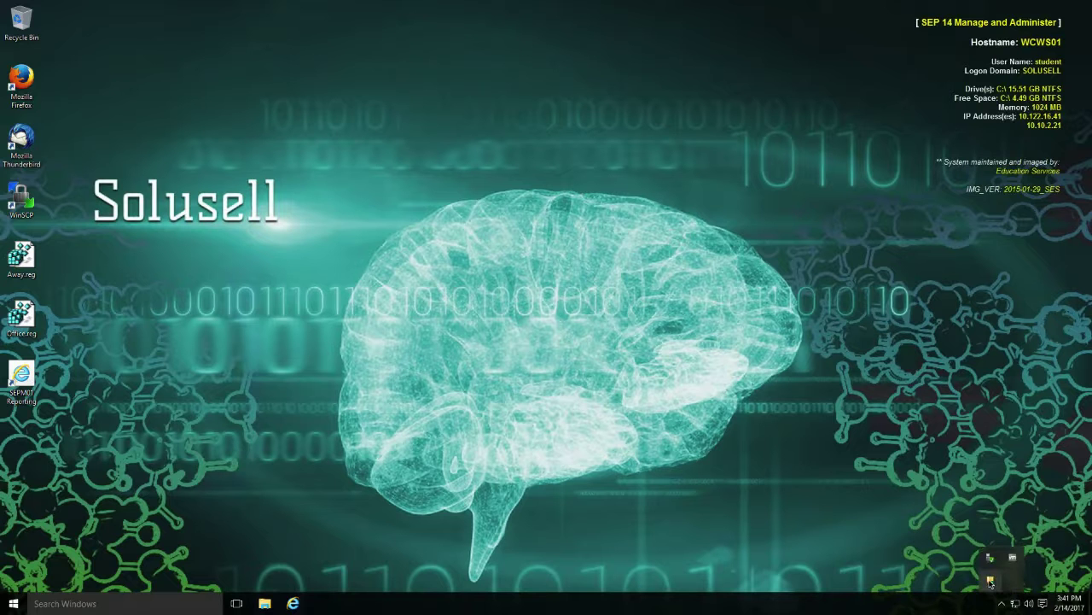
{"action": "right_click", "coordinate": [991, 581]}
{"action": "left_click", "coordinate": [916, 563]}
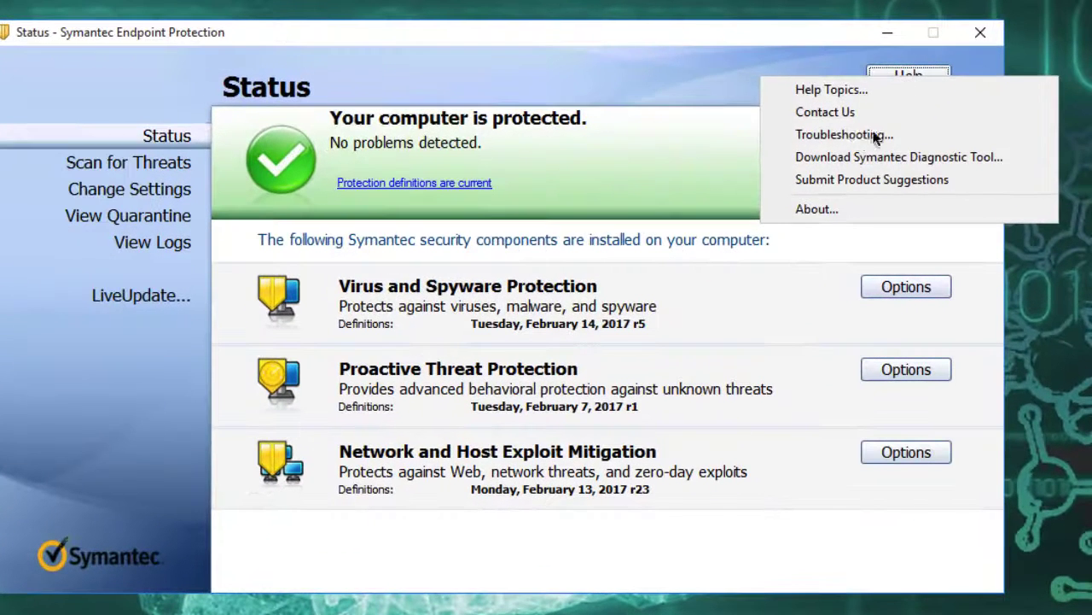
{"action": "left_click", "coordinate": [859, 136]}
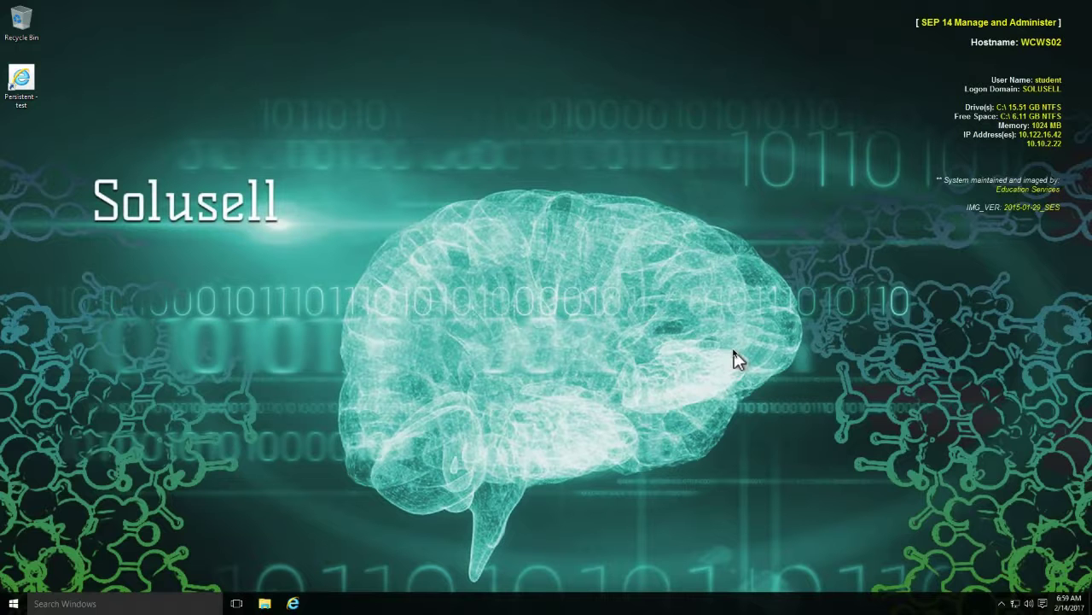
- On the WCWS02 client, open the Symantec Endpoint Protection troubleshooting information and update the policy profile
{"action": "left_click", "coordinate": [1002, 604]}
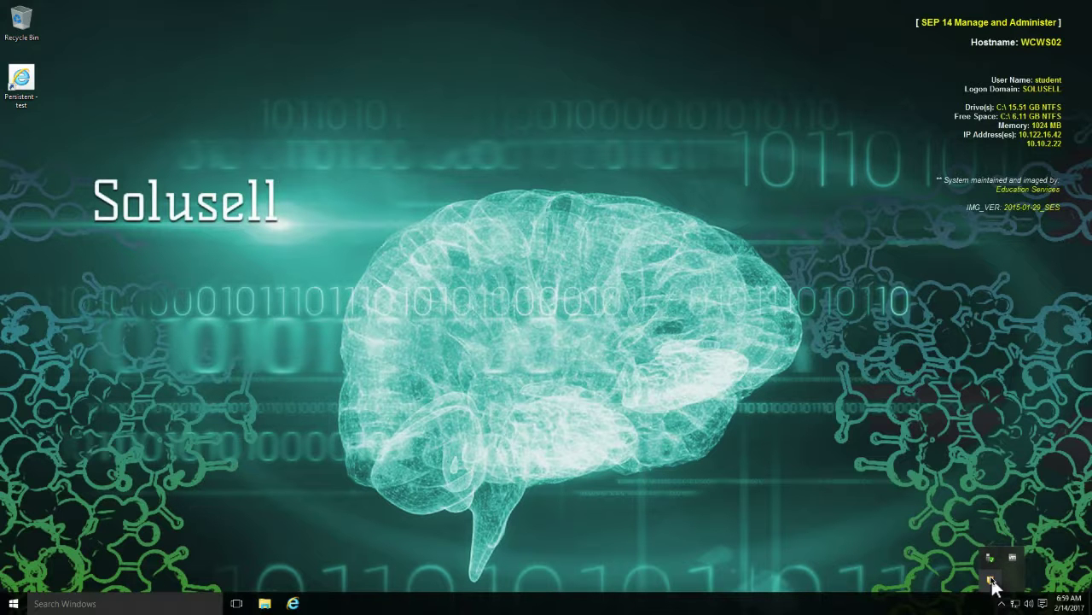
{"action": "double_click", "coordinate": [992, 581]}
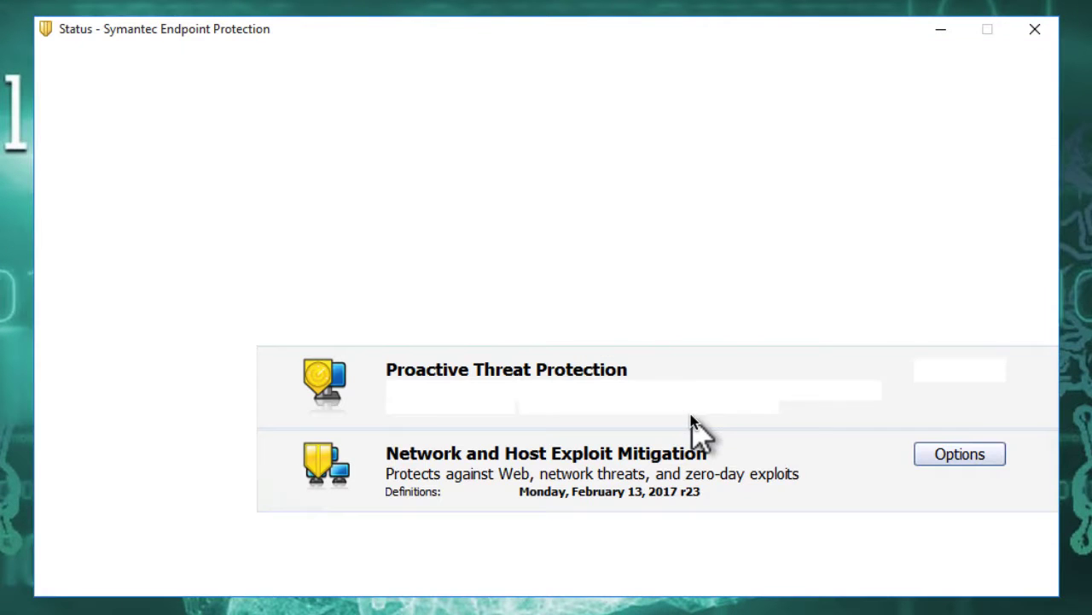
{"action": "left_click", "coordinate": [950, 73]}
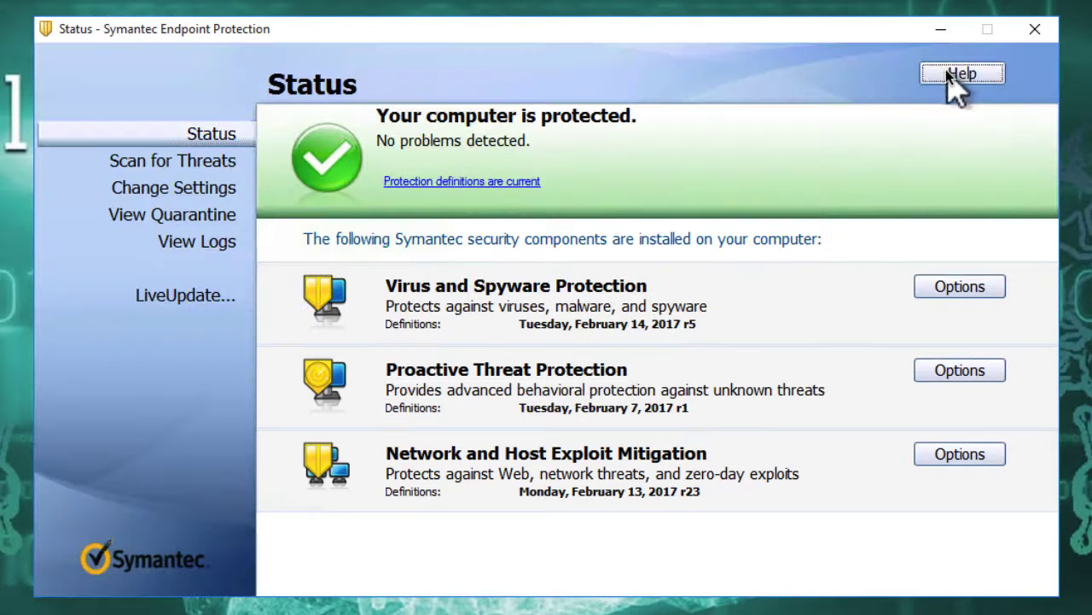
{"action": "left_click", "coordinate": [930, 137]}
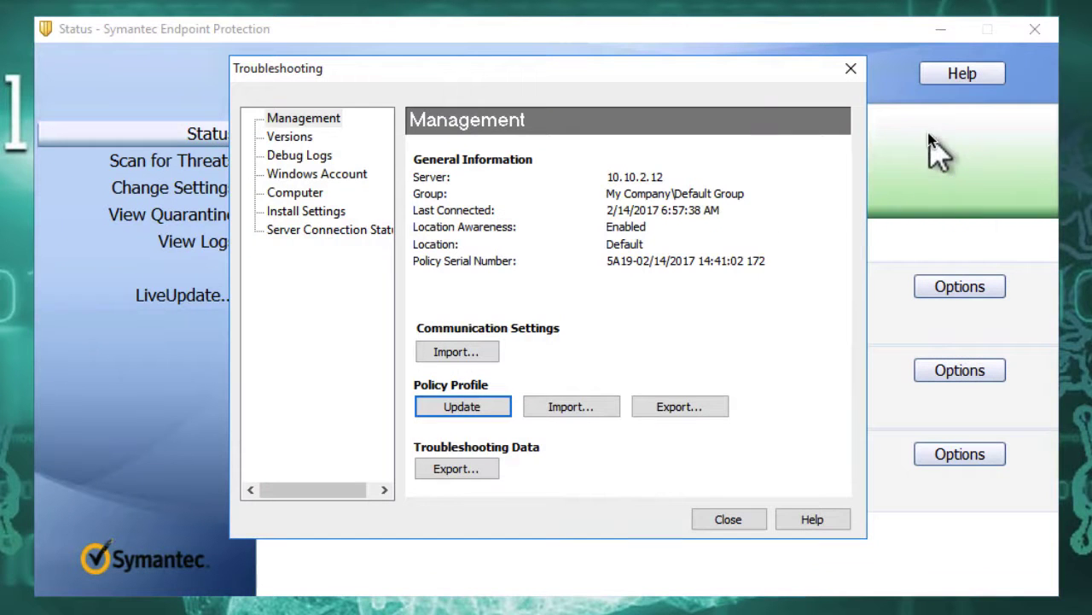
{"action": "left_click", "coordinate": [462, 407]}
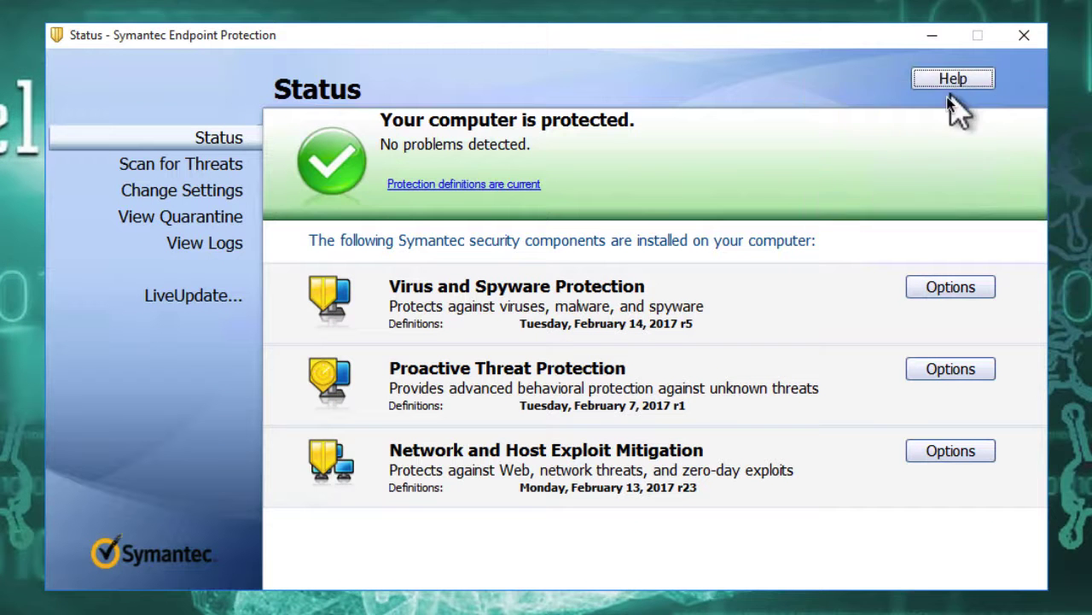
- Reopen the client's Symantec Endpoint Protection troubleshooting information, update its policy profile and close the dialog
{"action": "left_click", "coordinate": [951, 81]}
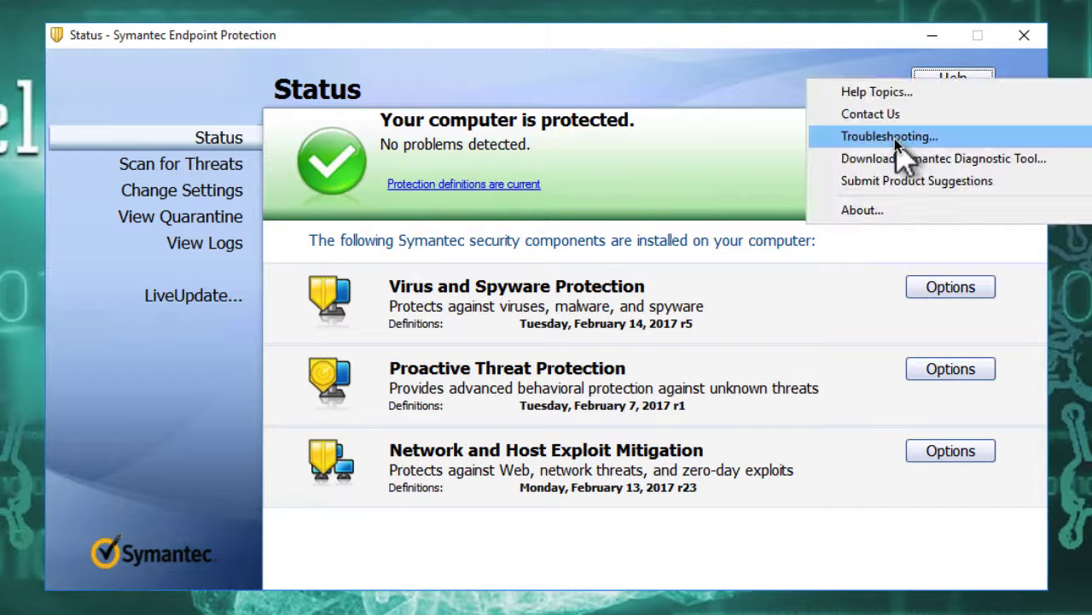
{"action": "left_click", "coordinate": [889, 137]}
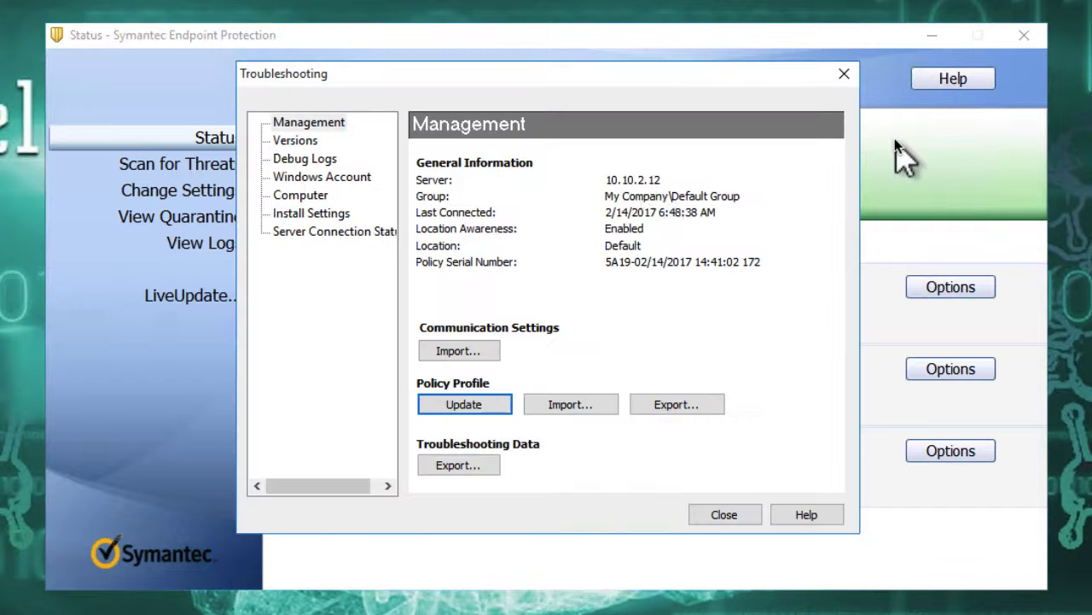
{"action": "left_click", "coordinate": [461, 411]}
{"action": "left_click", "coordinate": [717, 513]}
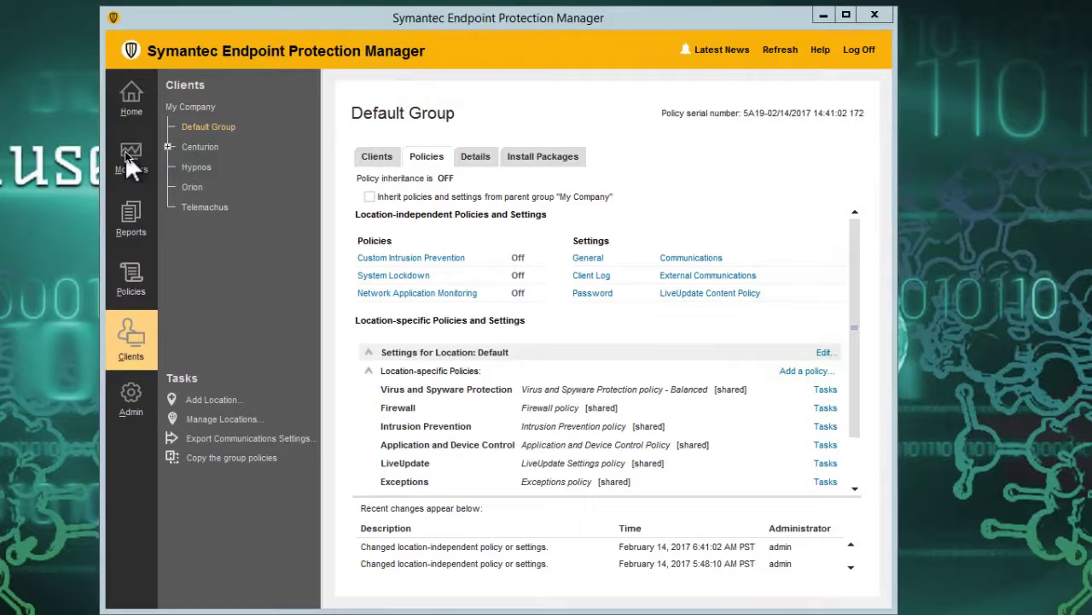
- In Symantec Endpoint Protection Manager, filter the Computer Status log by server sepm02 using the additional settings and view the log
{"action": "left_click", "coordinate": [134, 152]}
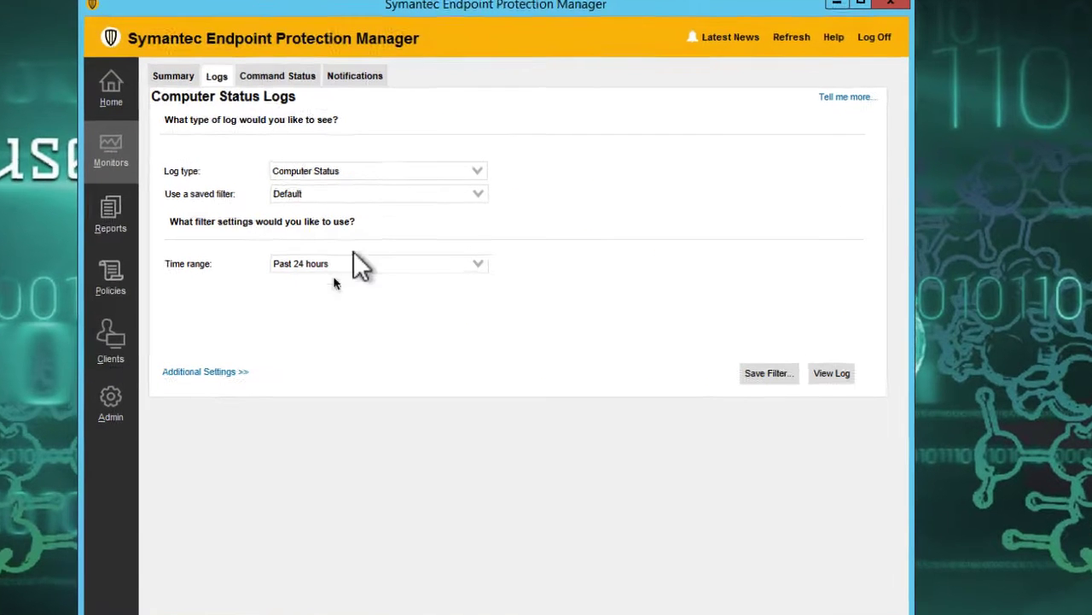
{"action": "left_click", "coordinate": [202, 373]}
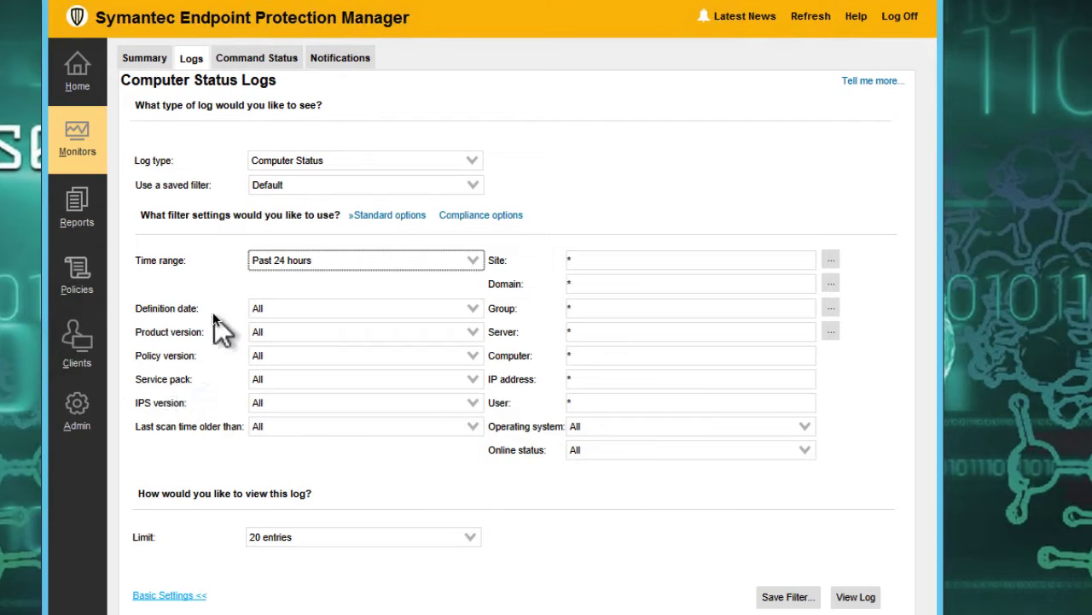
{"action": "left_click", "coordinate": [603, 329]}
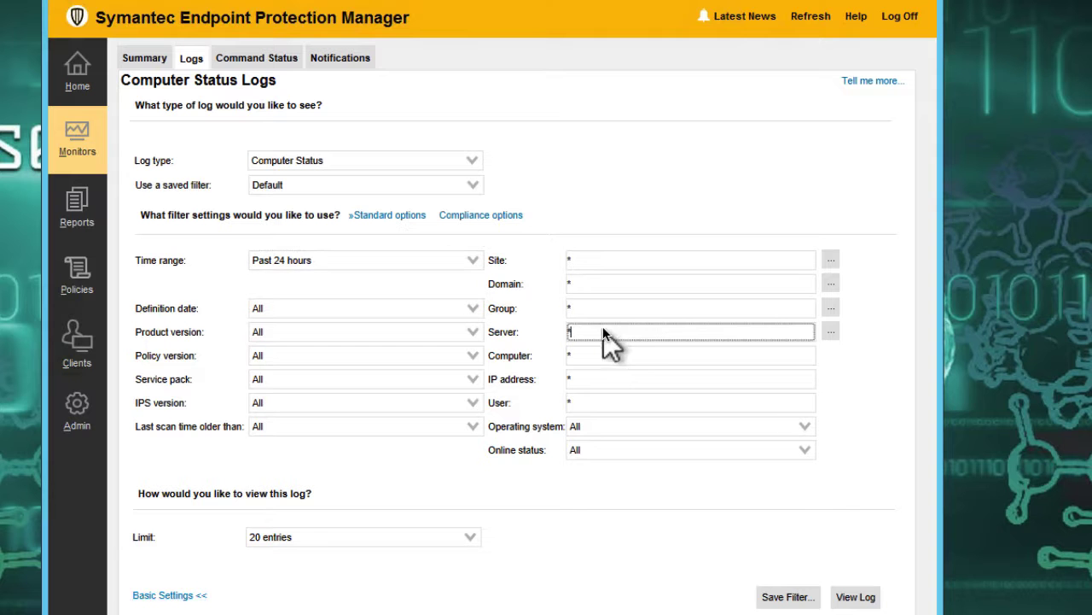
{"action": "left_click", "coordinate": [834, 329]}
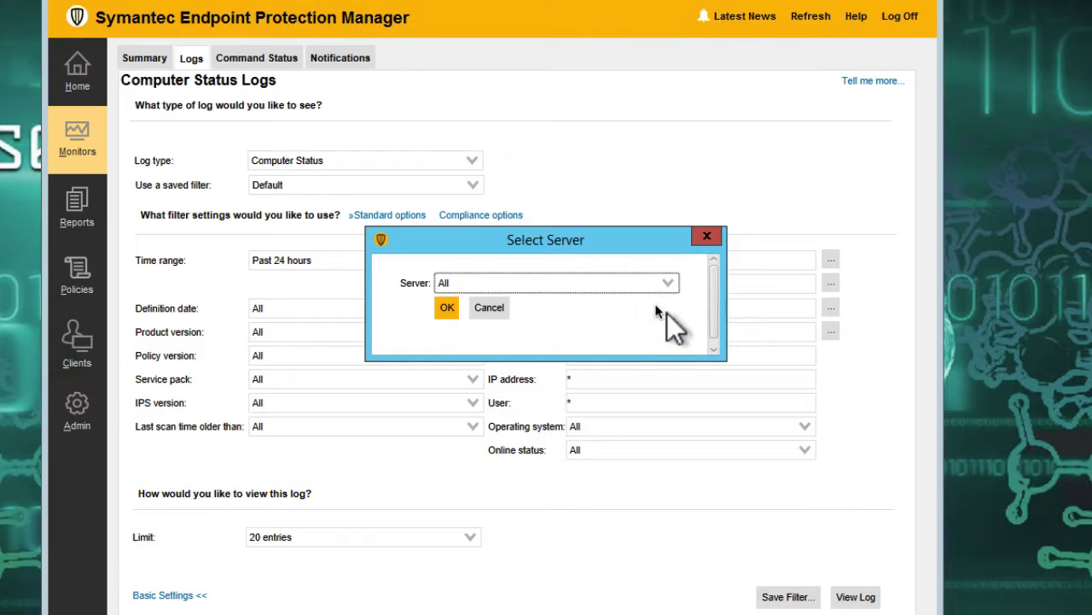
{"action": "left_click", "coordinate": [669, 283]}
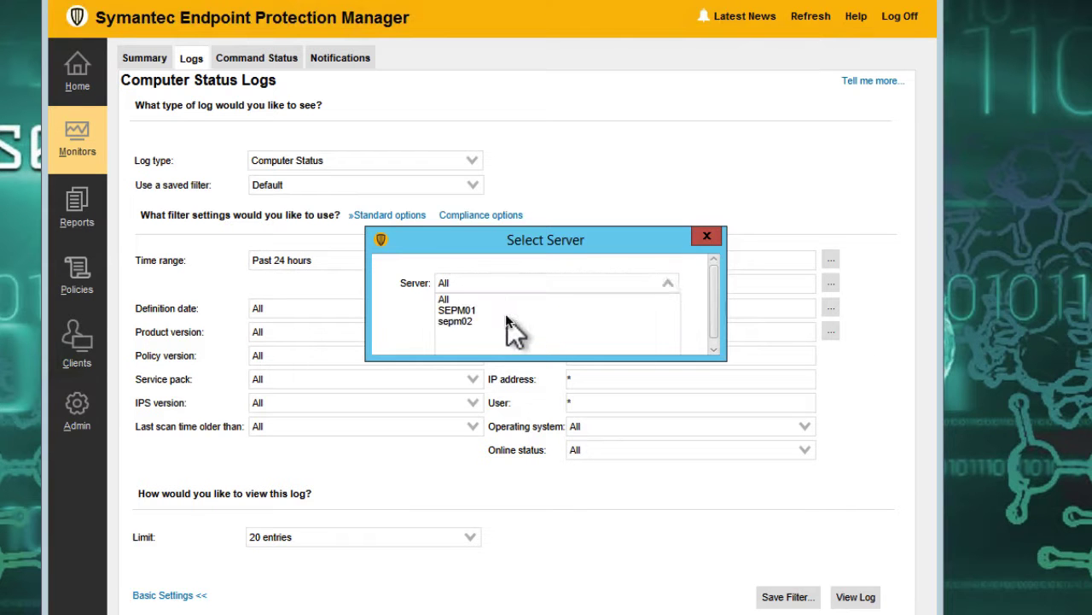
{"action": "left_click", "coordinate": [458, 321]}
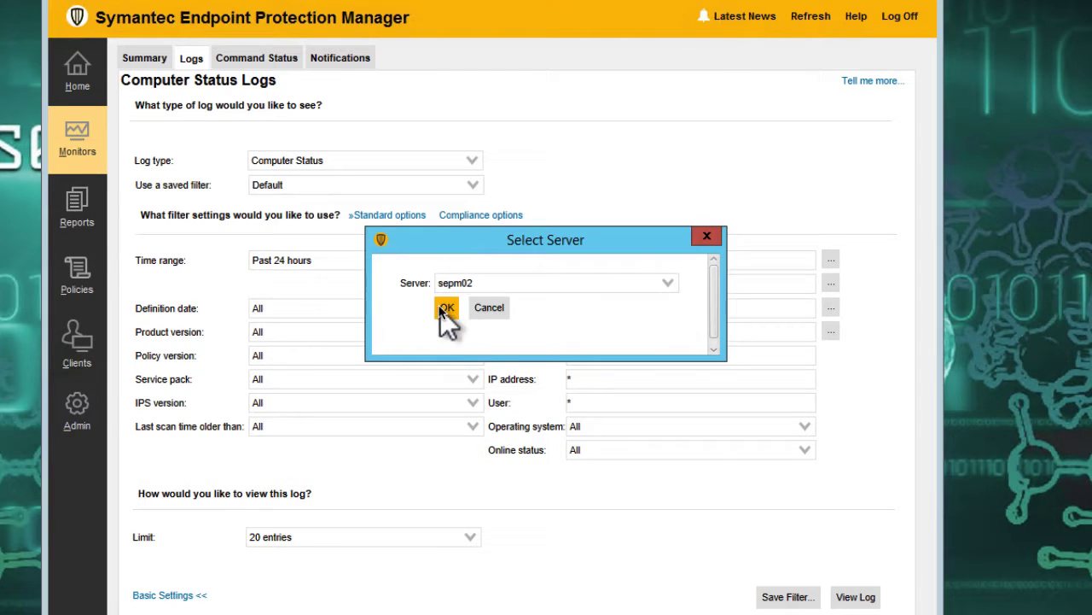
{"action": "left_click", "coordinate": [442, 308]}
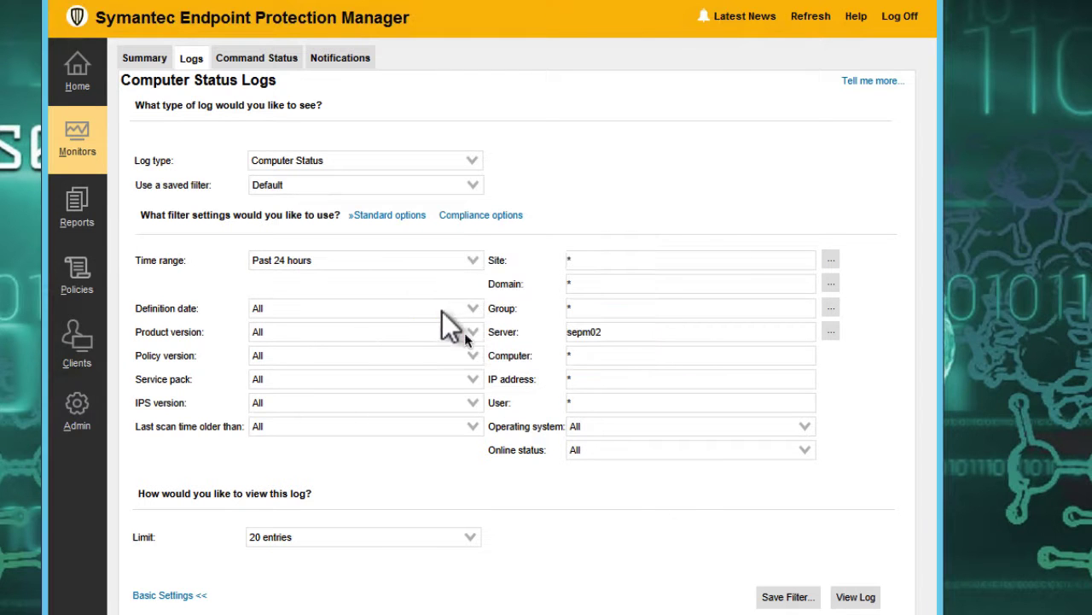
{"action": "left_click", "coordinate": [858, 597]}
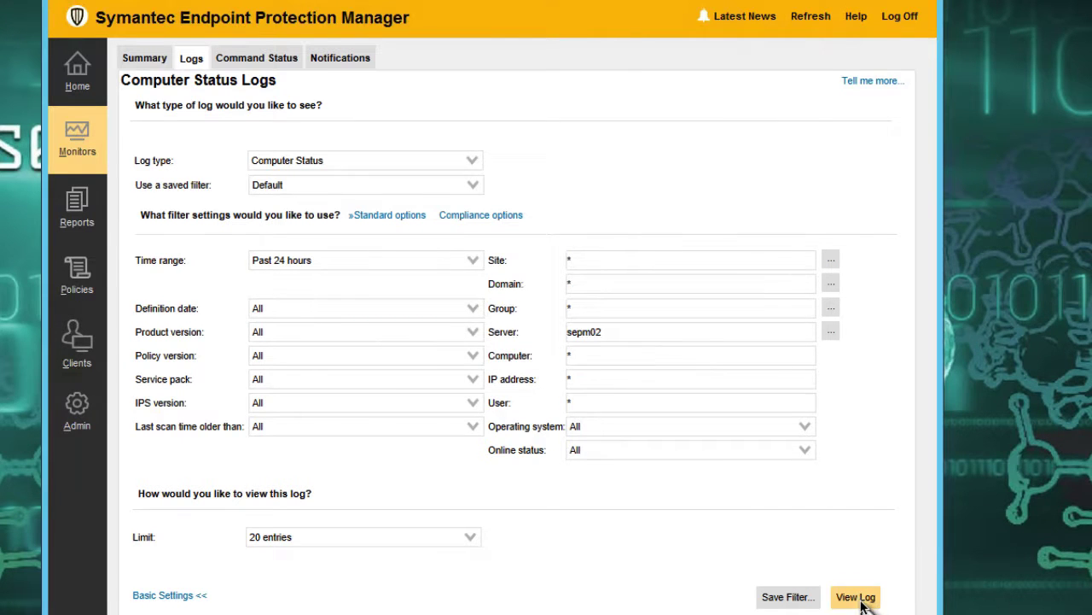